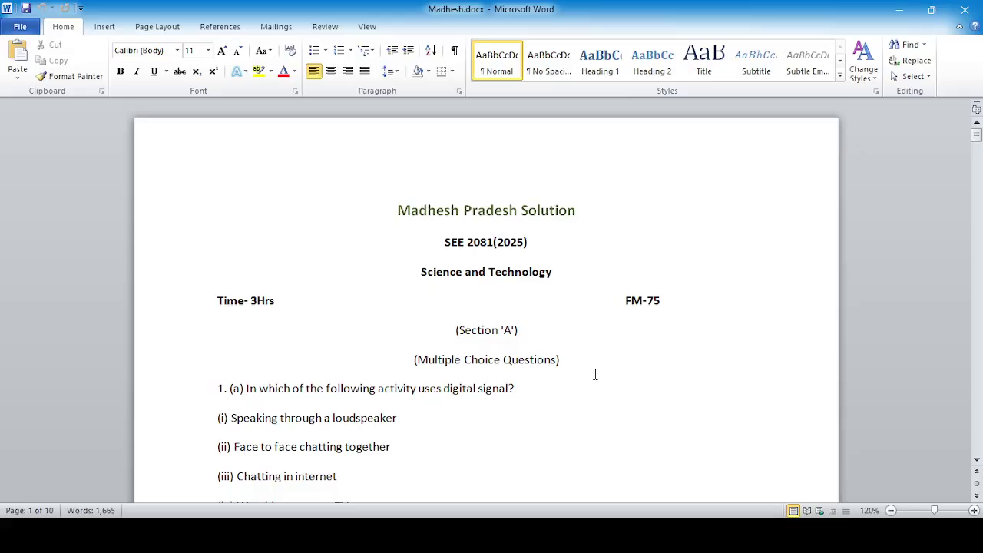
Step: Scroll past multiple-choice questions (a)–(c) to question (d), answered '(iii) climate change'
scroll(600, 376, "down", 3)
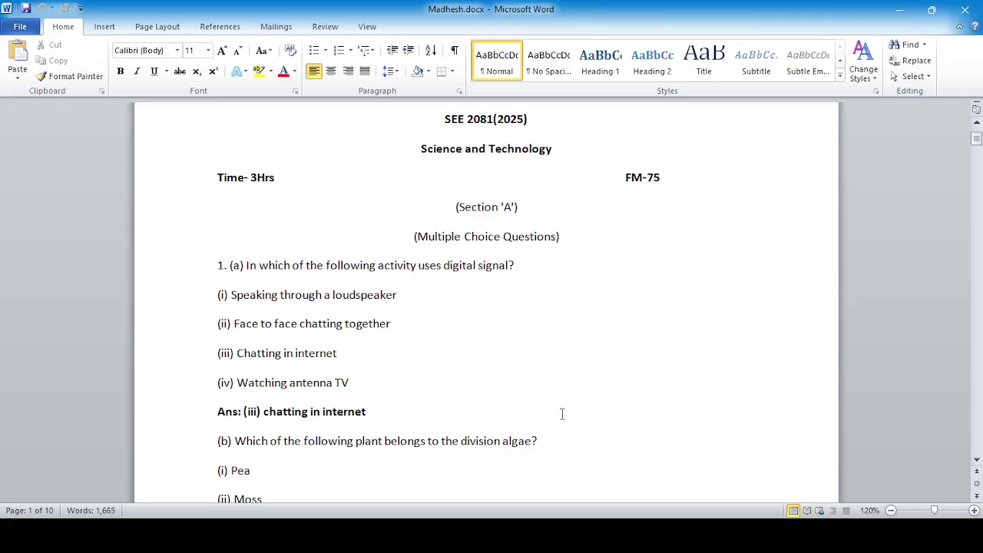
scroll(562, 414, "down", 3)
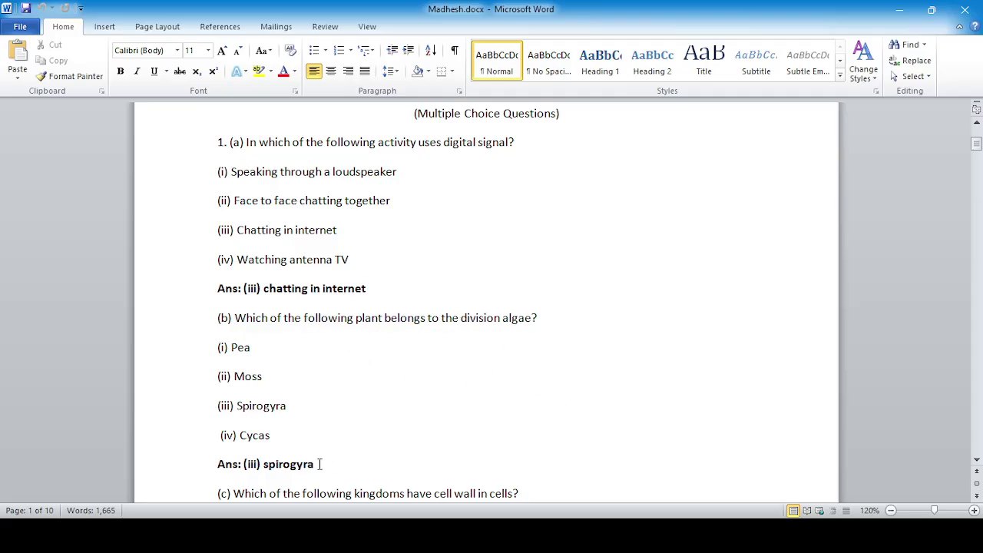
scroll(615, 410, "down", 4)
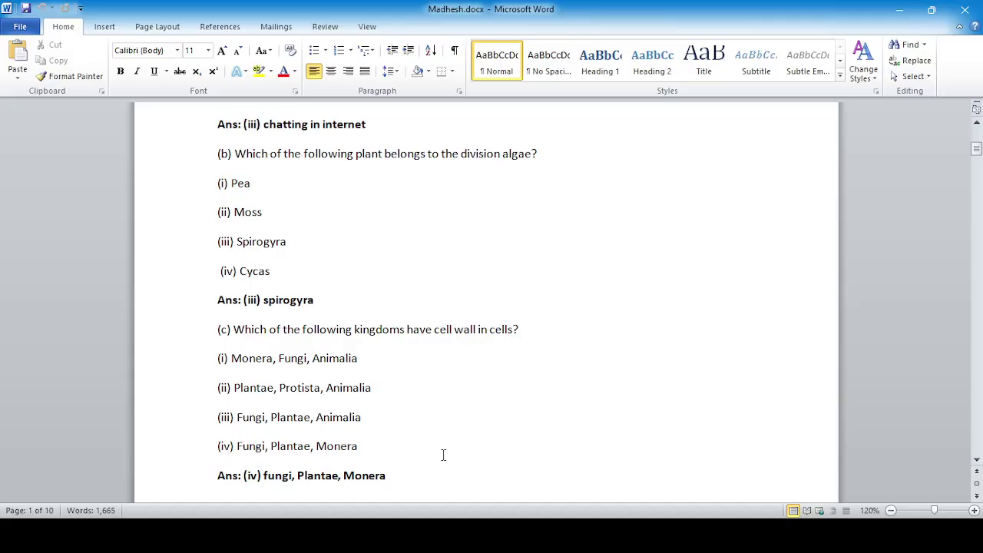
scroll(505, 404, "down", 6)
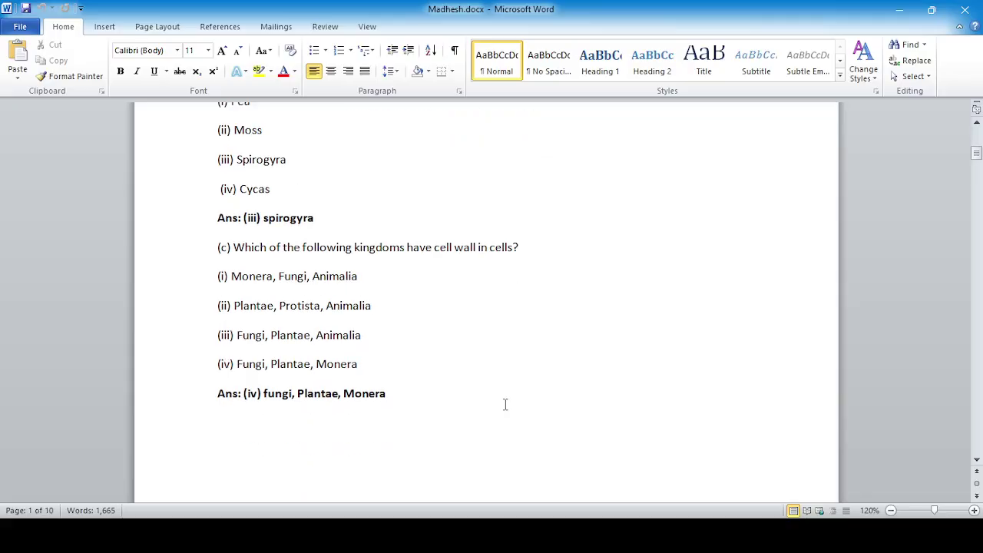
scroll(506, 404, "down", 4)
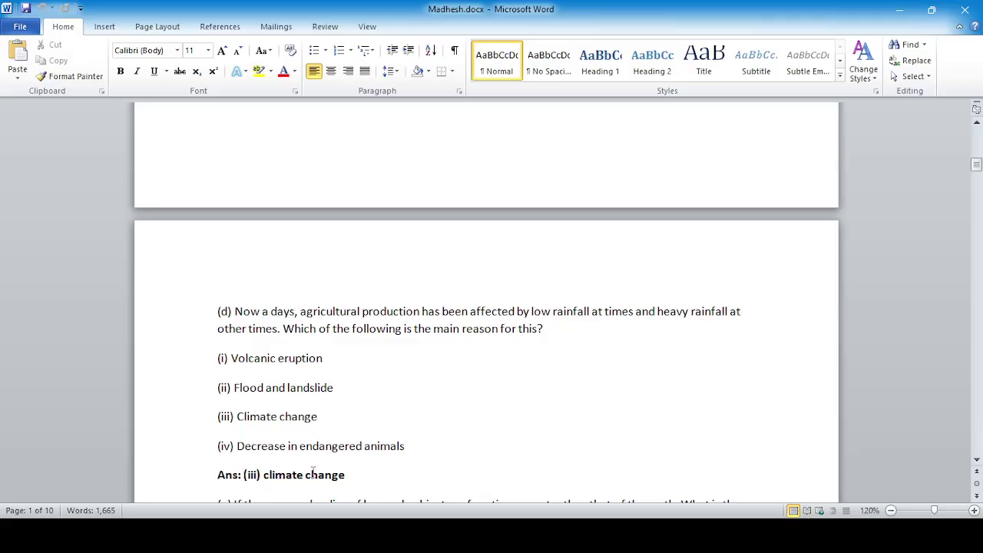
Step: Scroll through questions (d)–(f) on page 2 to the rainbow speed-of-light question (g)
scroll(580, 406, "down", 6)
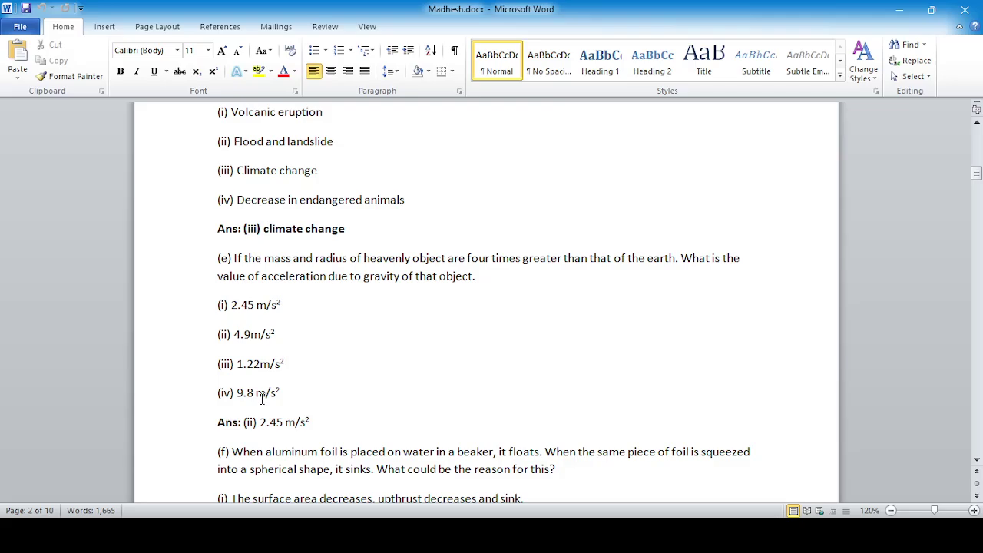
scroll(352, 431, "down", 5)
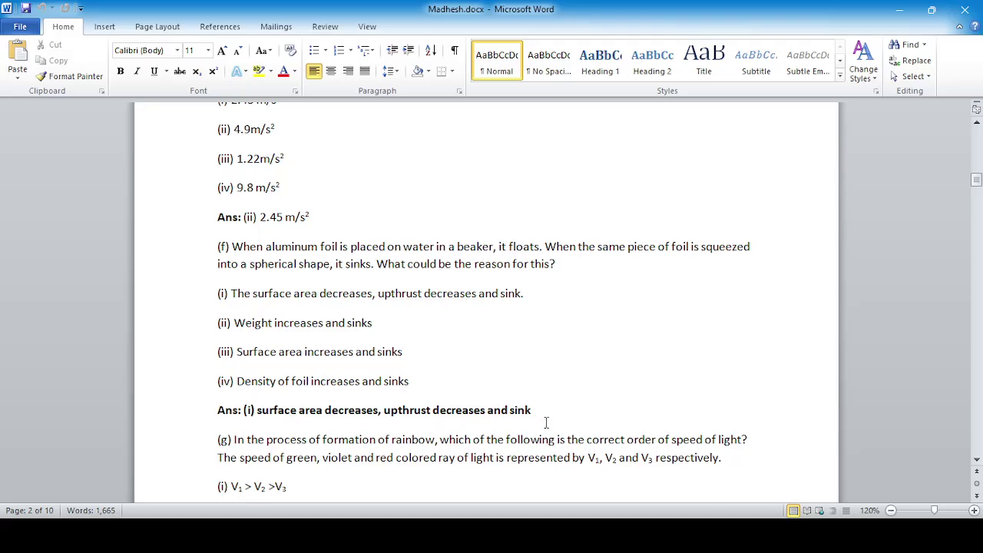
scroll(555, 424, "down", 3)
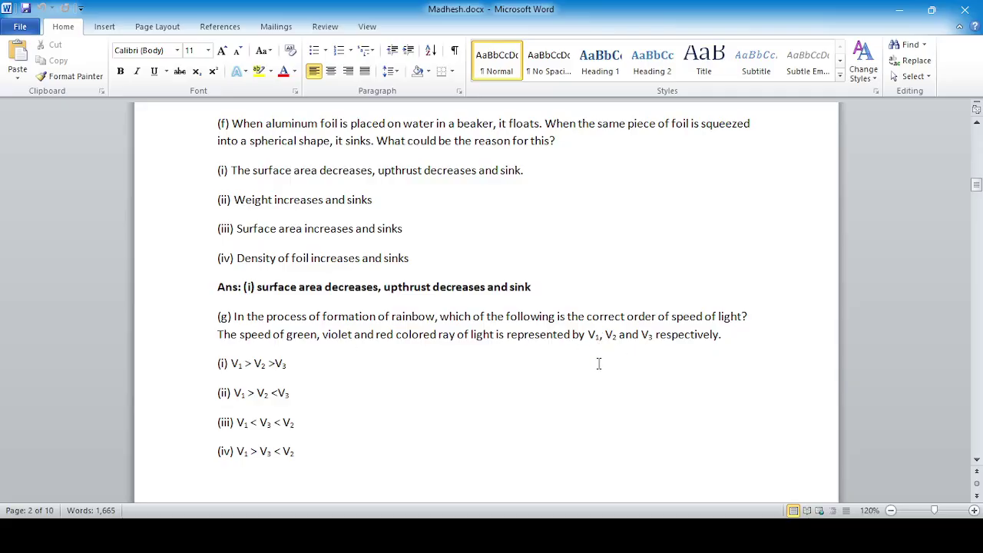
Step: Scroll onto page 3 to the closed-universe question (h) and question (i)
scroll(599, 365, "down", 1)
scroll(389, 389, "down", 2)
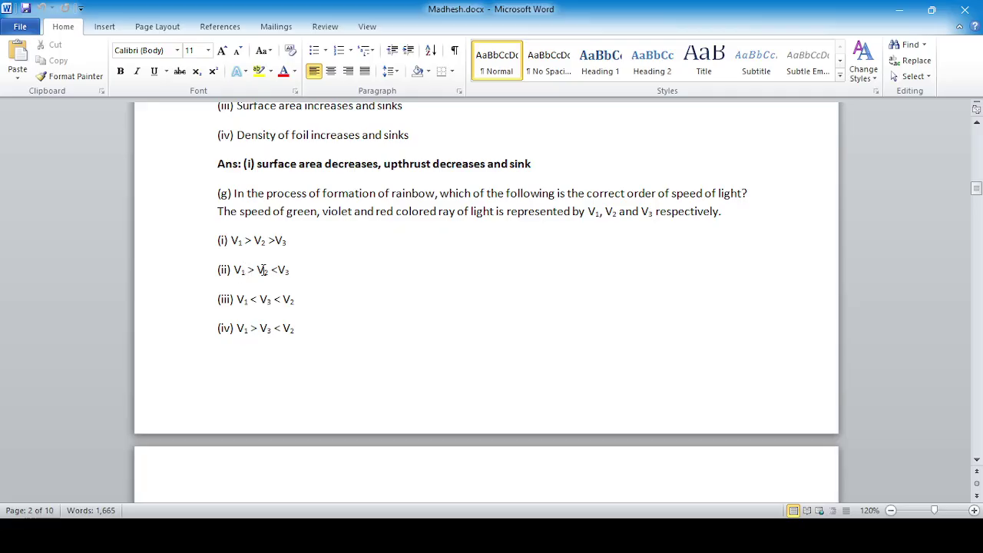
scroll(272, 283, "down", 2)
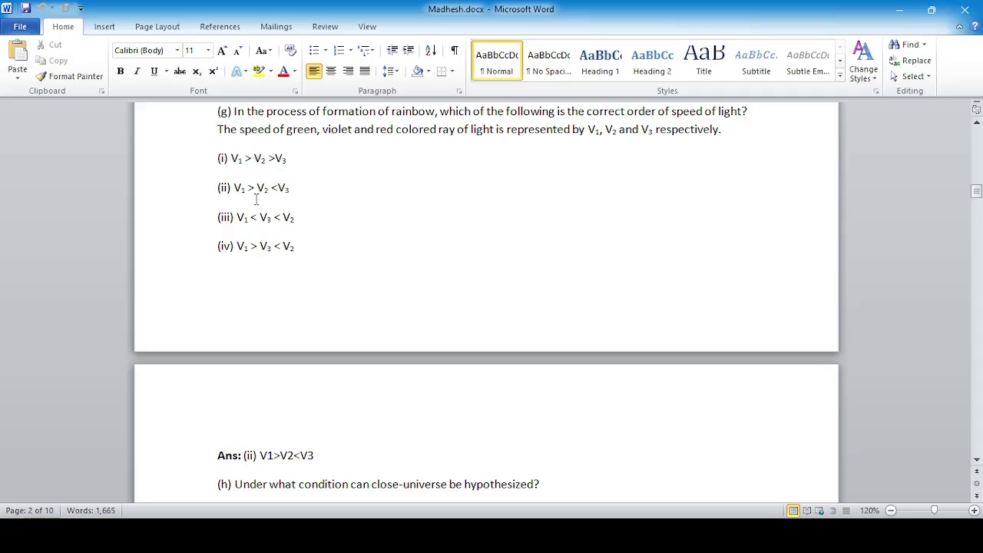
scroll(294, 453, "down", 4)
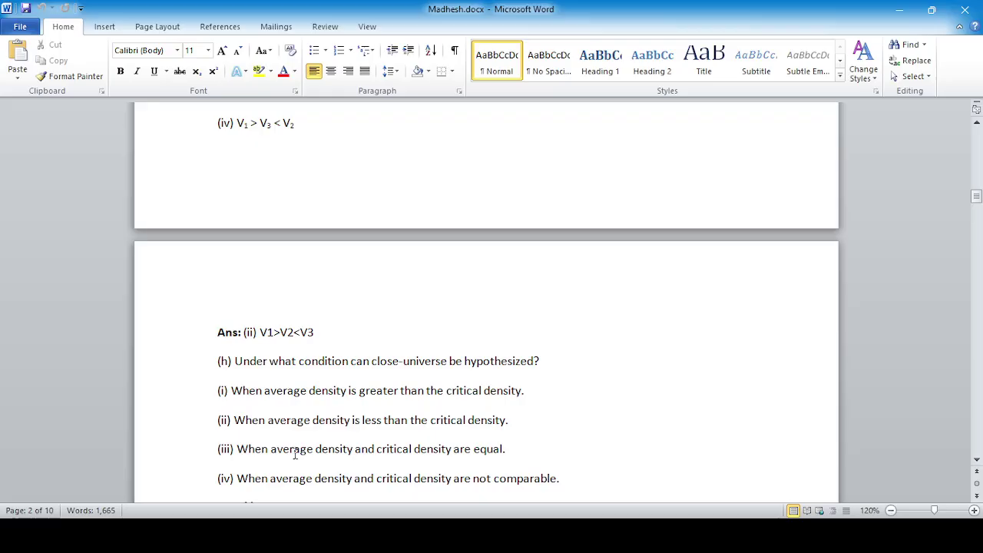
scroll(294, 453, "down", 3)
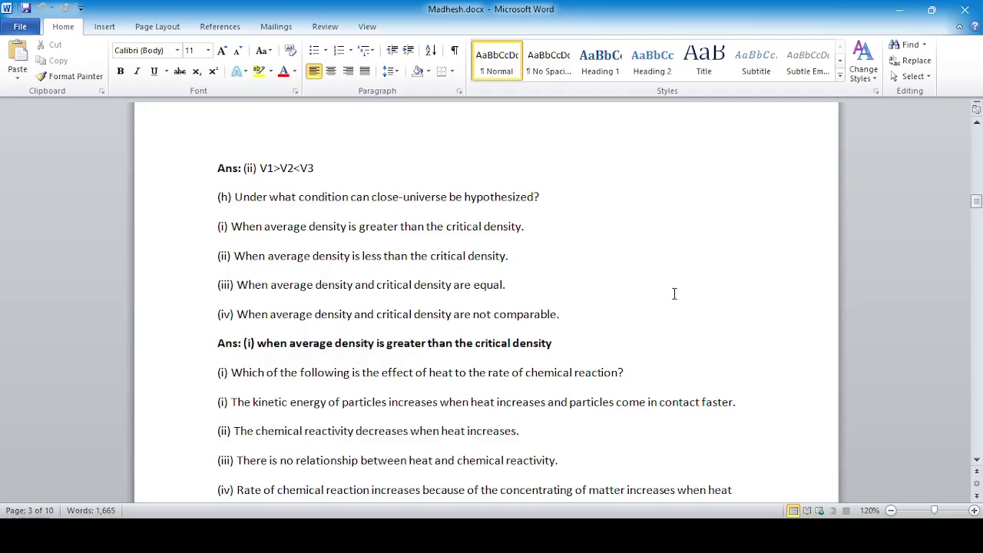
Step: Scroll to the detergent question (j), its answer, and the Section 'B' heading
scroll(675, 294, "down", 5)
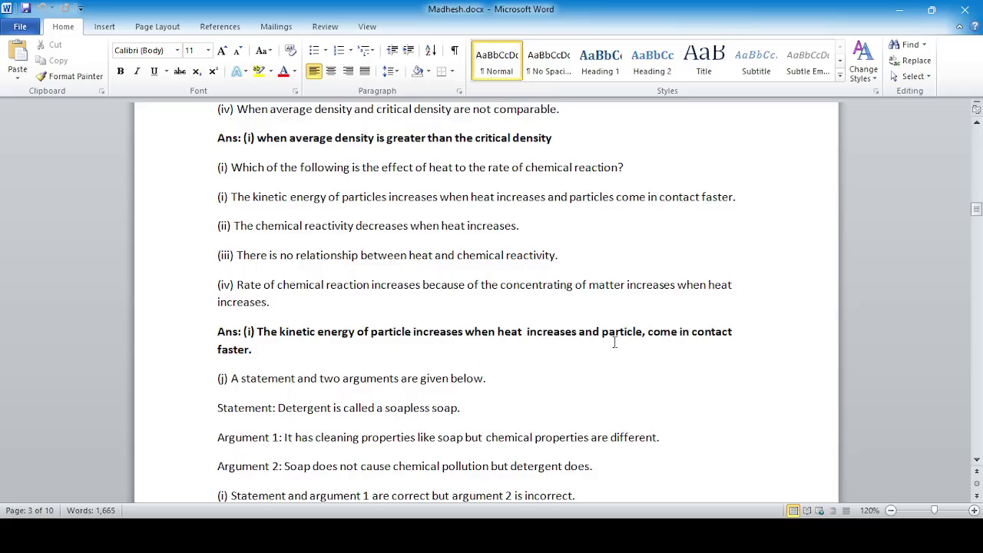
scroll(612, 342, "down", 4)
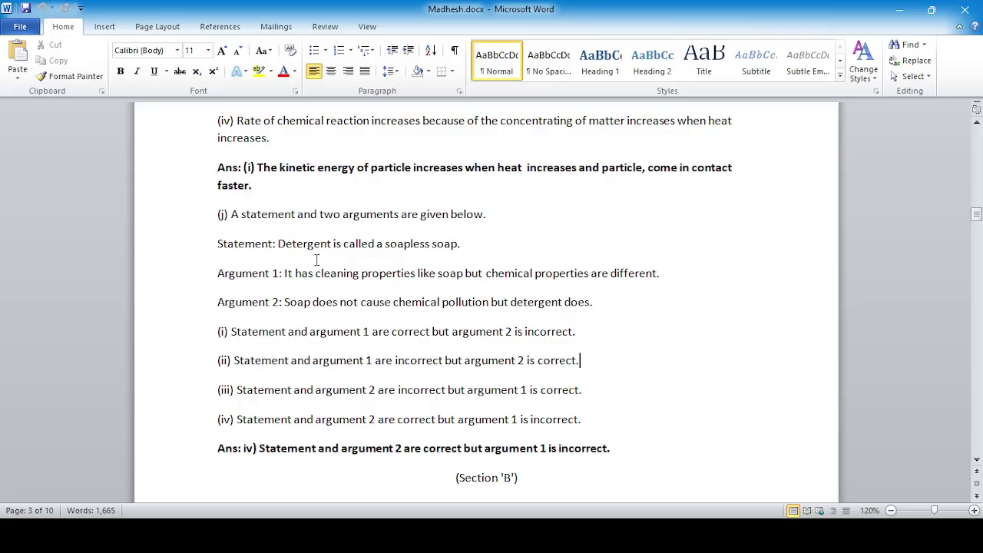
scroll(303, 276, "down", 1)
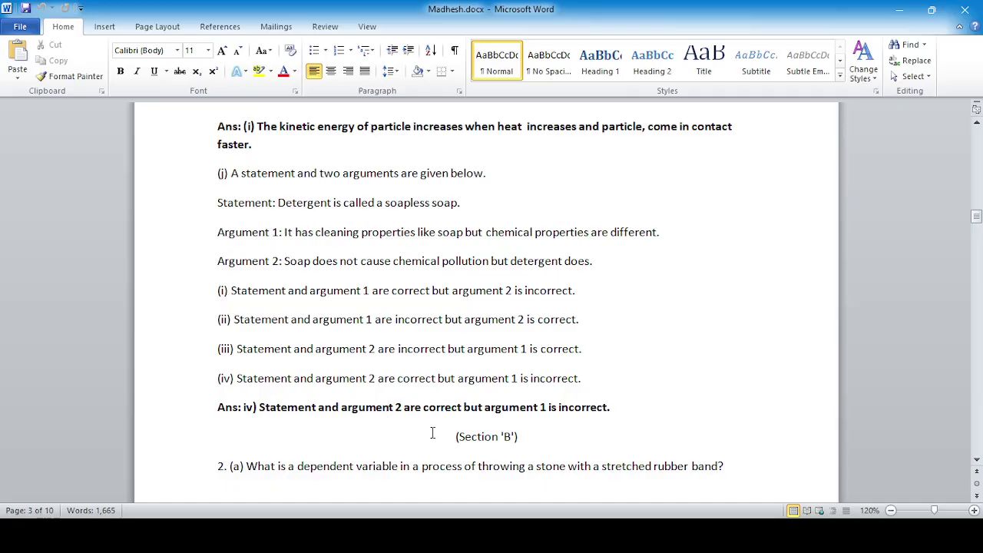
Step: Scroll through Section B past the refraction ray diagram to the Hubble's-law question (d) on page 4
scroll(432, 433, "down", 5)
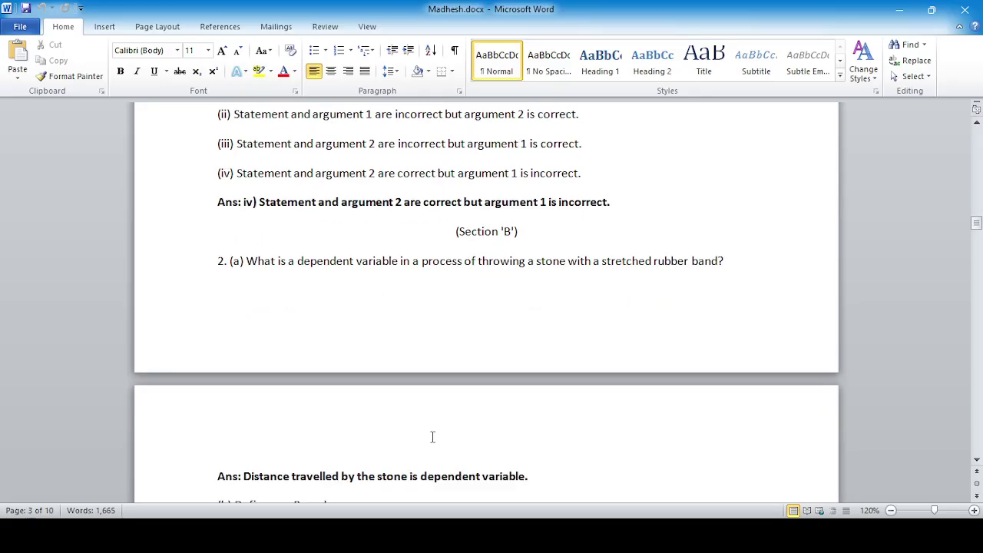
scroll(408, 422, "down", 1)
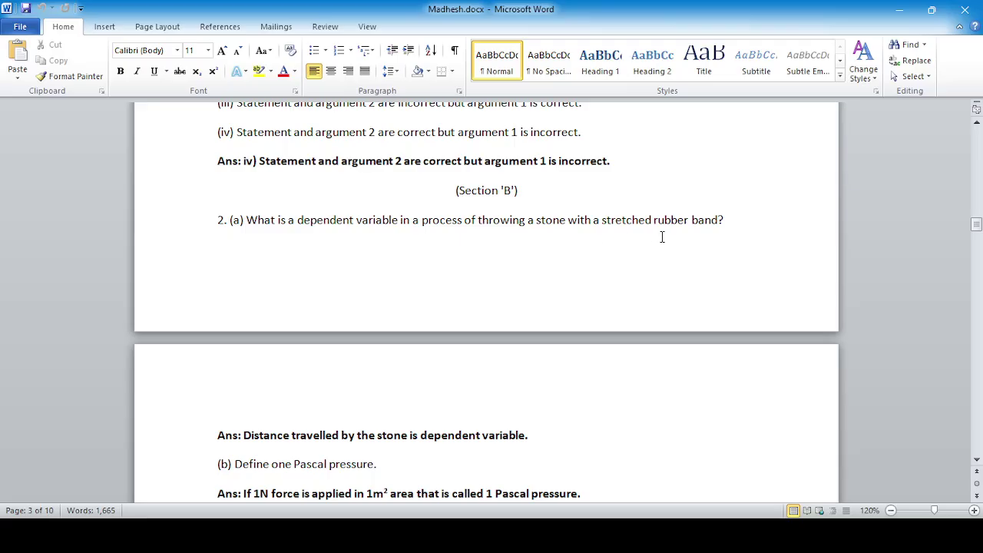
scroll(699, 240, "down", 2)
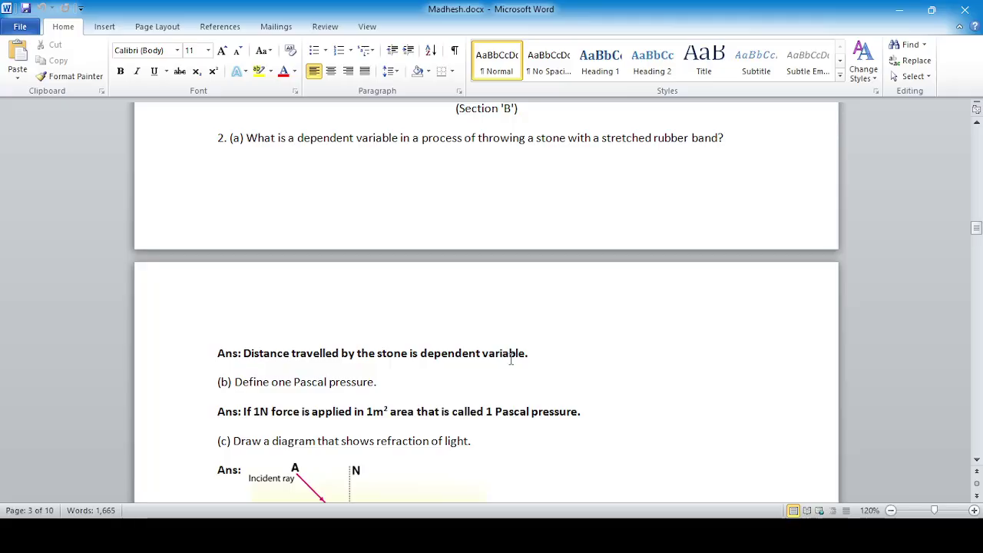
scroll(511, 359, "down", 2)
scroll(511, 358, "down", 1)
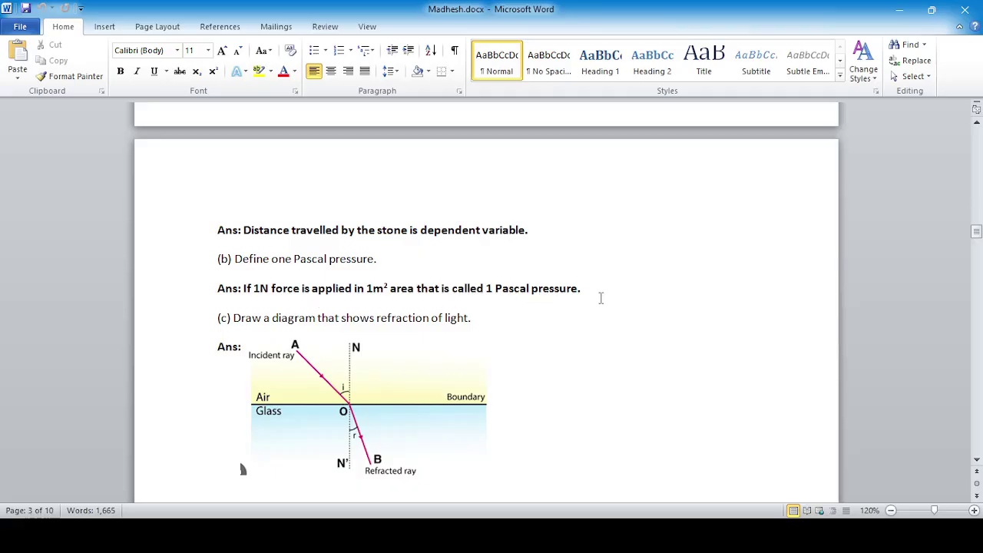
scroll(527, 300, "down", 2)
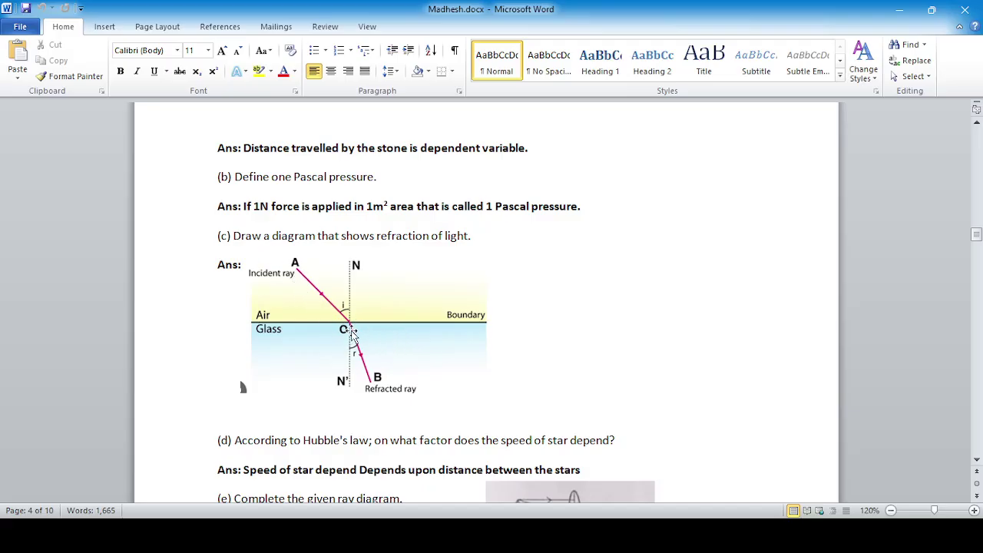
scroll(669, 366, "down", 1)
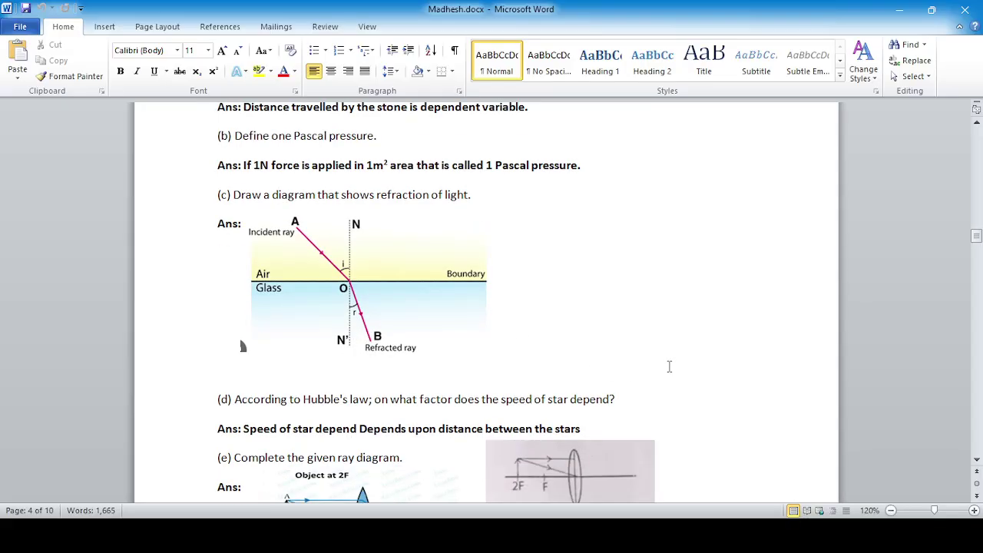
scroll(669, 367, "down", 6)
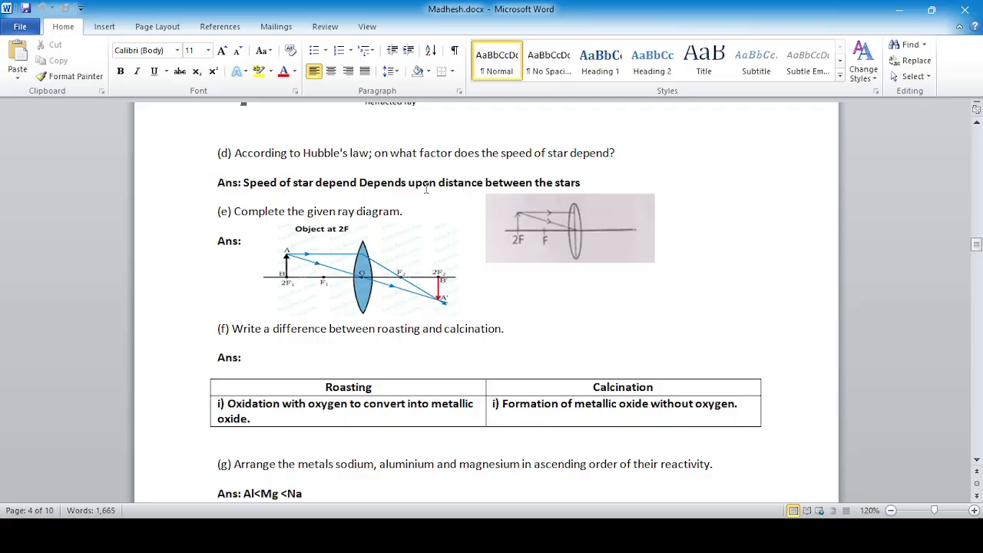
Step: Delete the duplicated word 'Depends' from the Hubble's-law answer (d)
left_click_drag(407, 184, 362, 188)
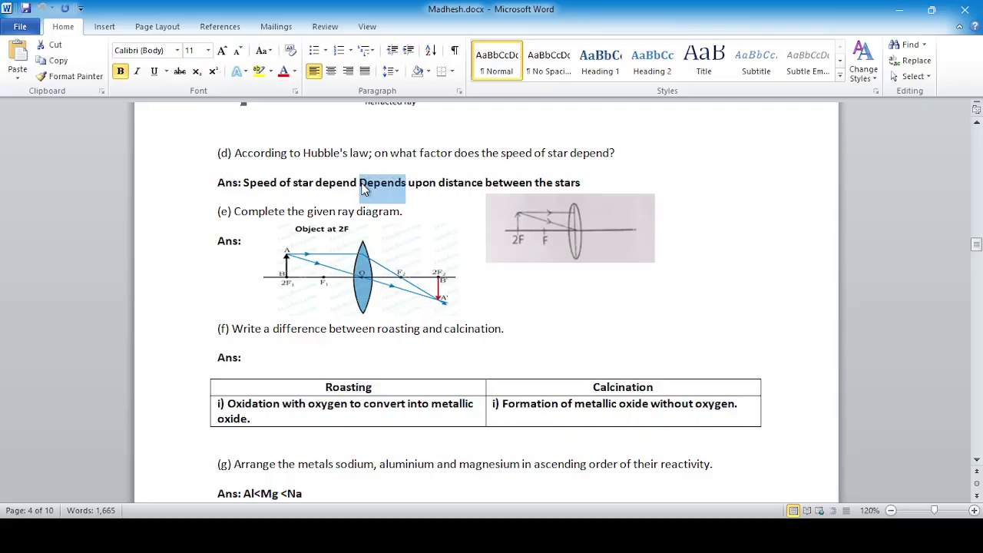
key("Delete")
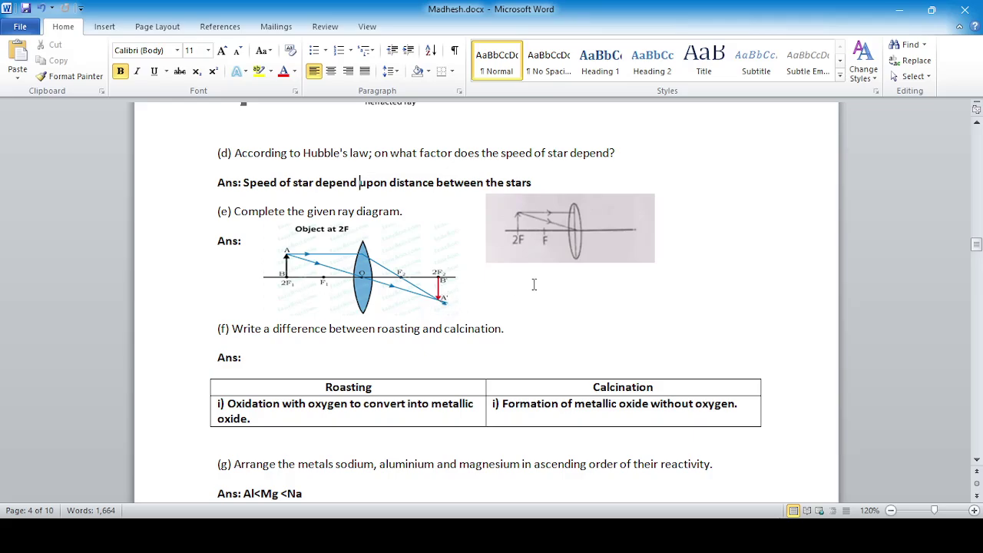
scroll(534, 284, "down", 3)
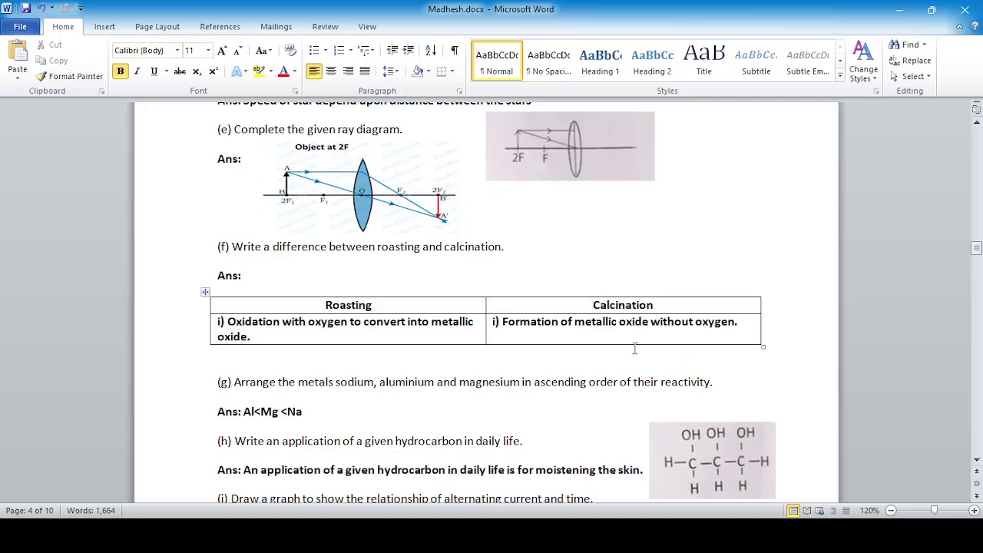
Step: Scroll past the alternating-current graph to Section 'C' question 3 on units of power
scroll(888, 285, "down", 3)
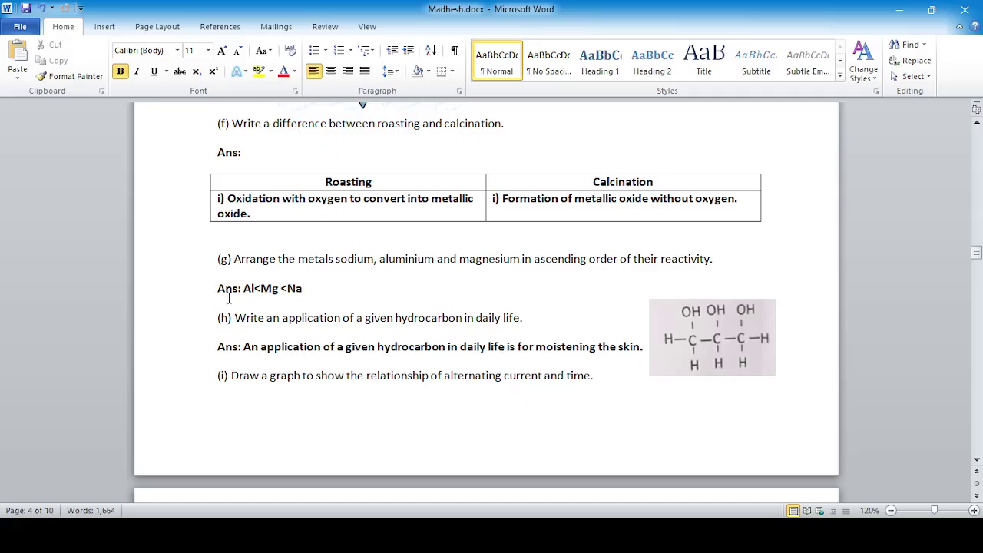
scroll(525, 282, "down", 2)
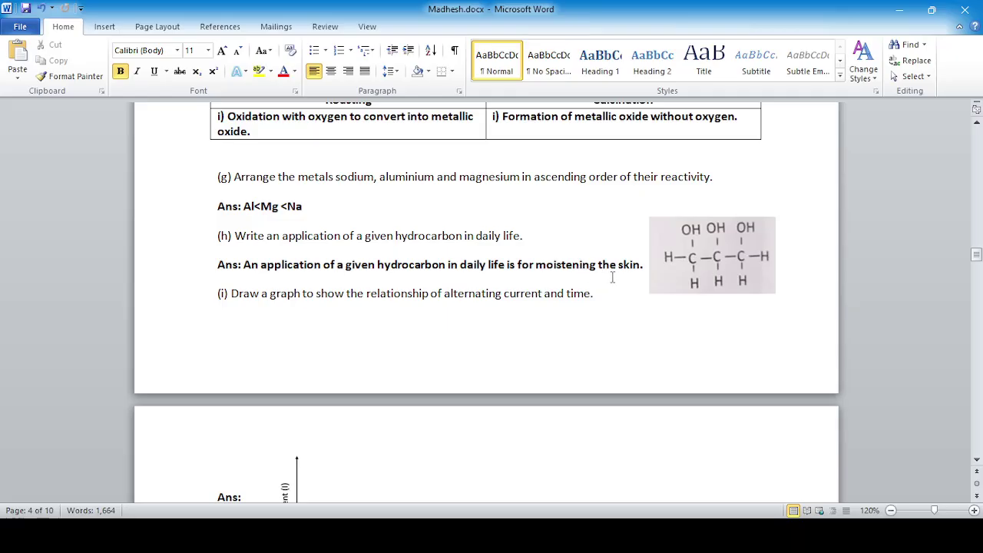
scroll(612, 277, "down", 2)
scroll(612, 278, "down", 1)
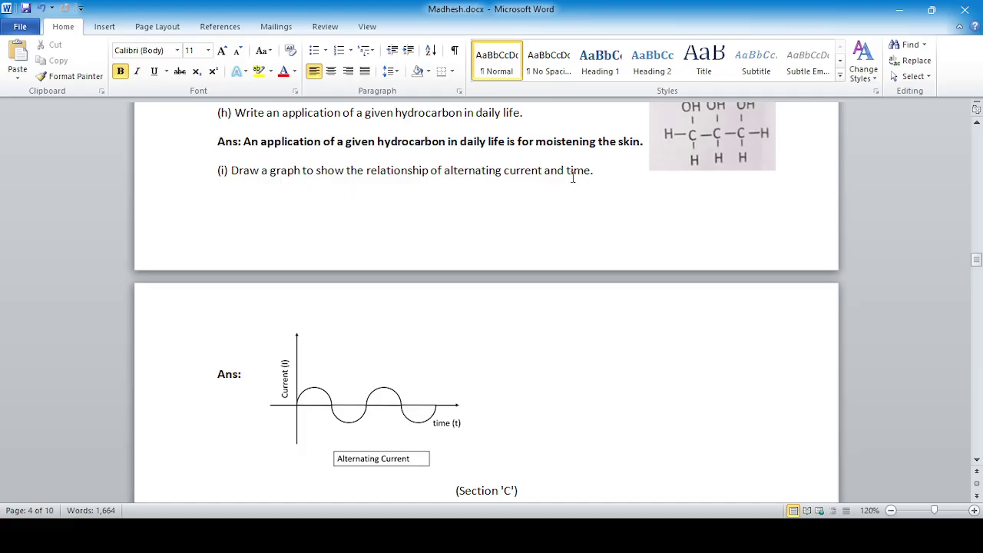
scroll(572, 176, "down", 2)
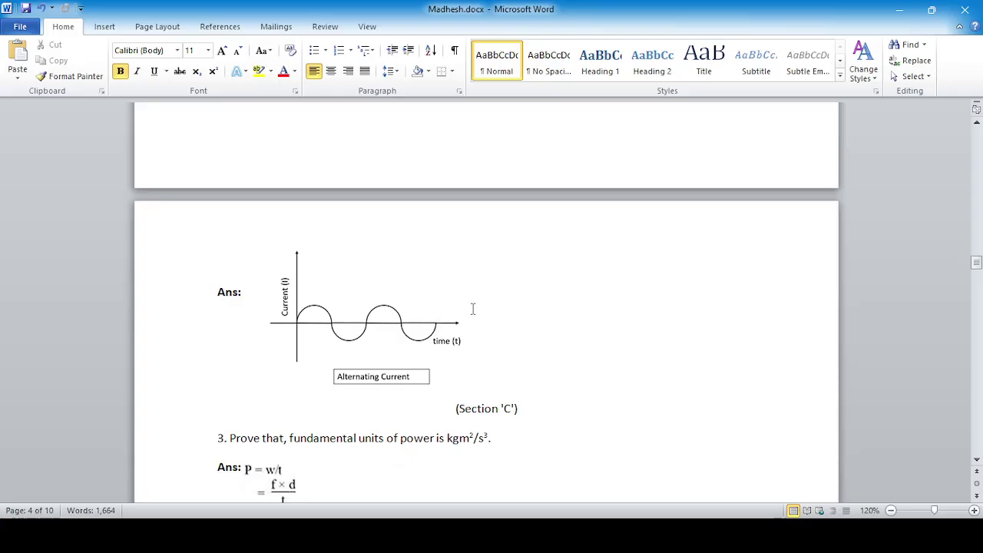
scroll(473, 309, "down", 4)
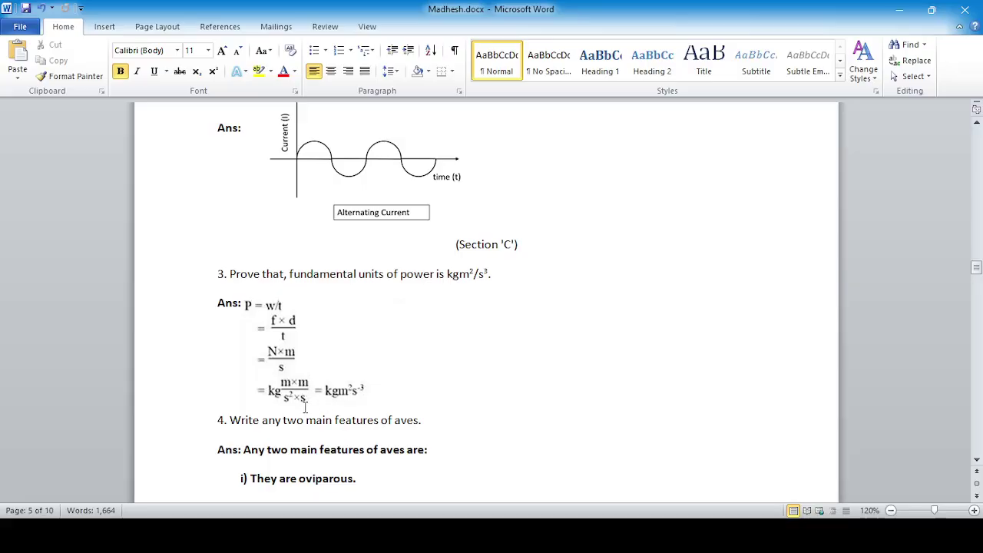
Step: Scroll past the concept map and the mitosis–meiosis comparison table to question 7's drosophila cross chart
scroll(537, 381, "down", 4)
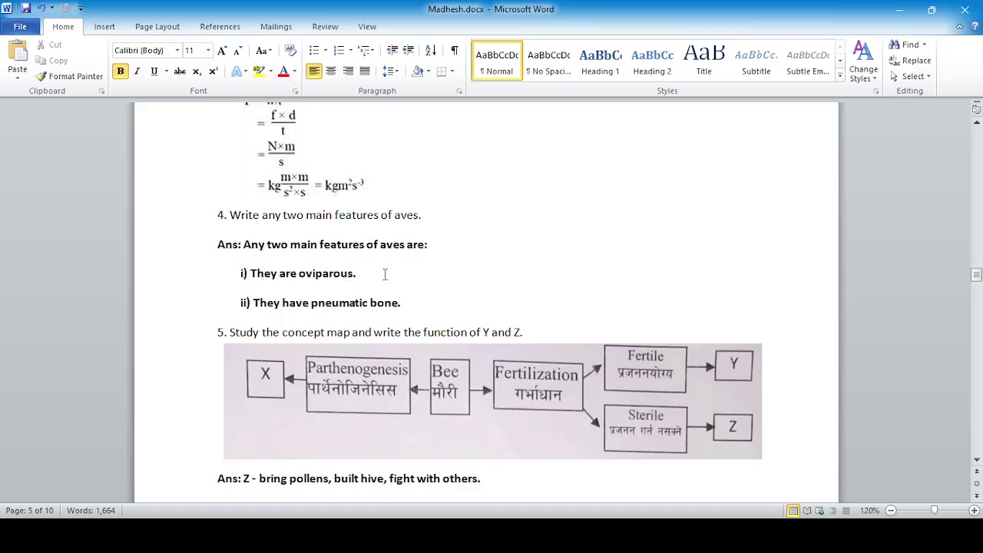
scroll(382, 274, "down", 1)
scroll(423, 275, "down", 1)
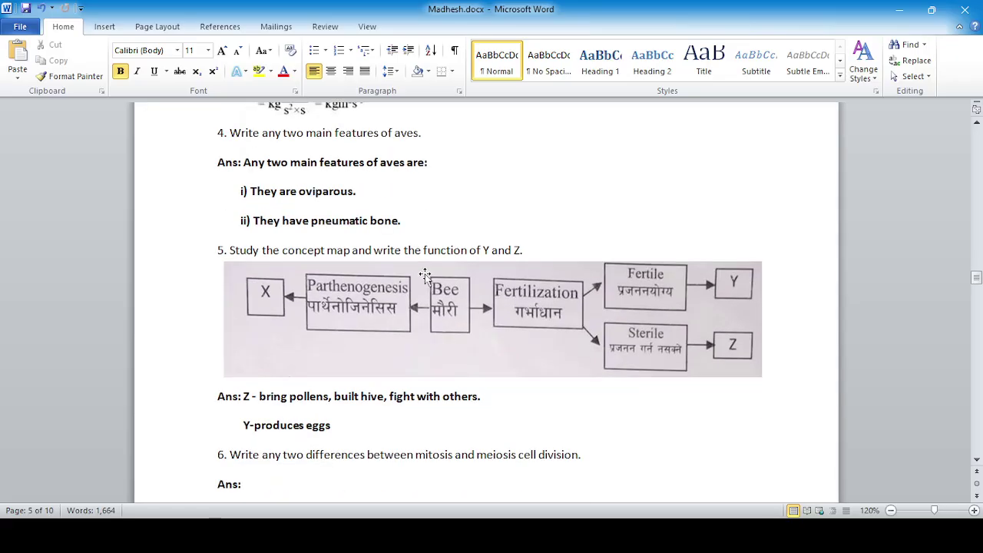
scroll(425, 275, "down", 1)
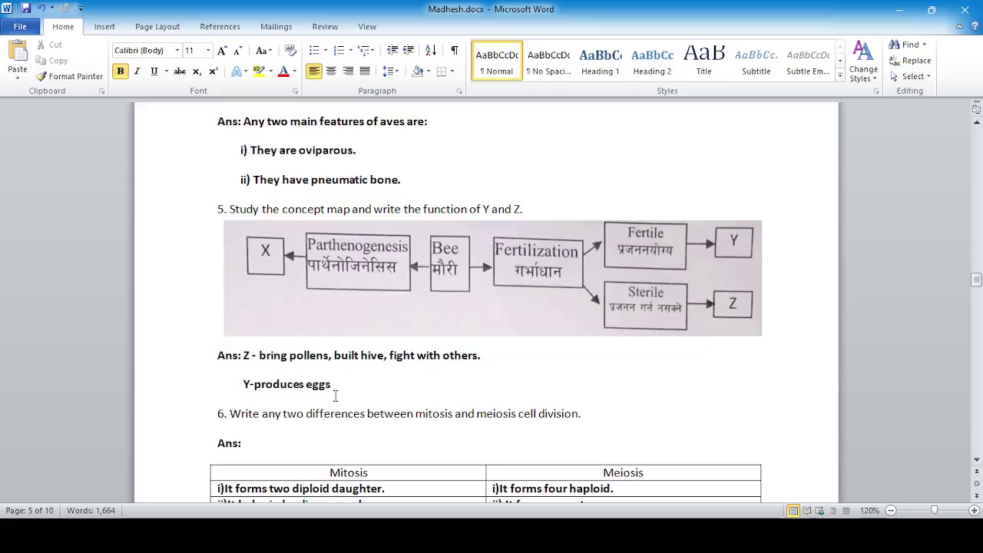
scroll(335, 395, "down", 1)
scroll(335, 395, "down", 4)
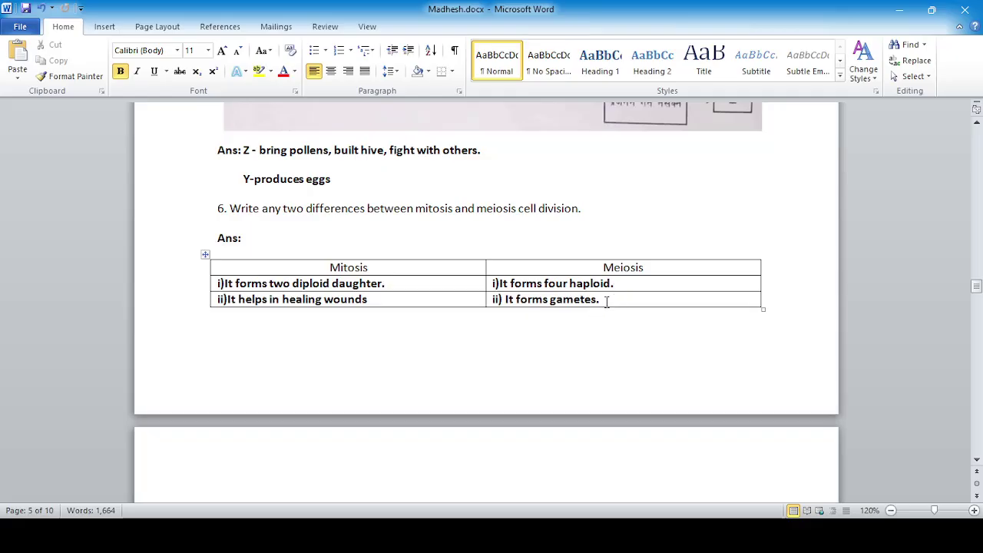
scroll(606, 301, "down", 6)
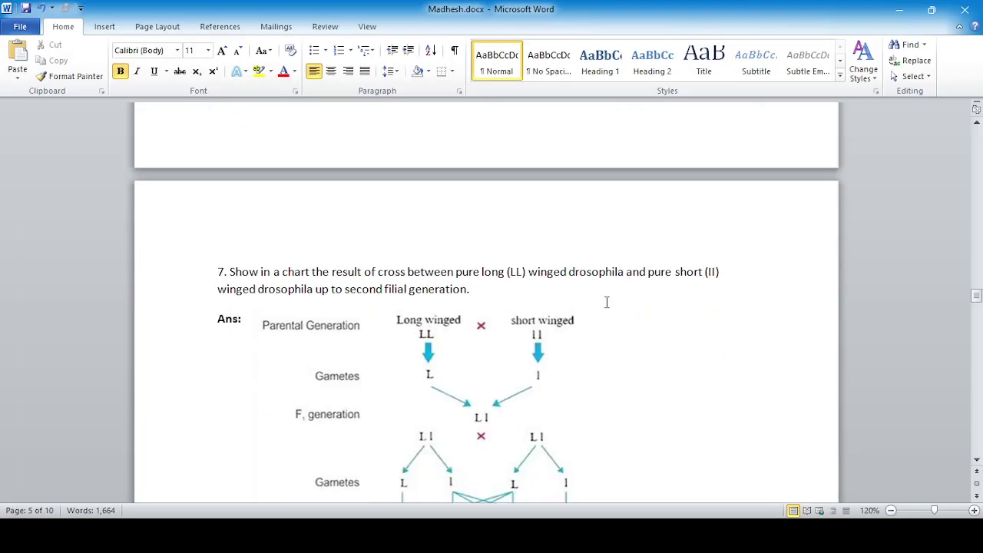
Step: Scroll past the cross chart to questions 8–10 on page 6, including the weightlessness conditions
scroll(605, 302, "down", 2)
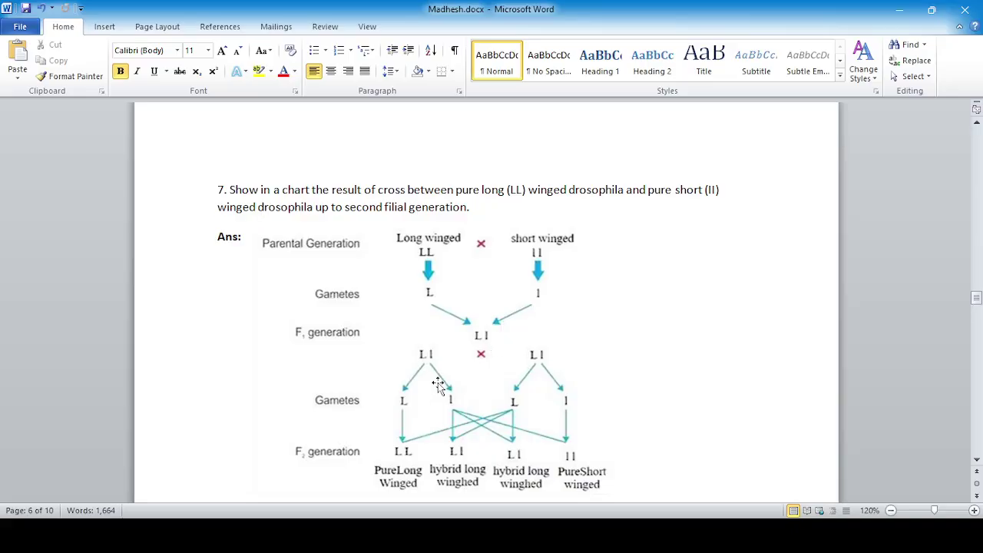
scroll(429, 407, "down", 3)
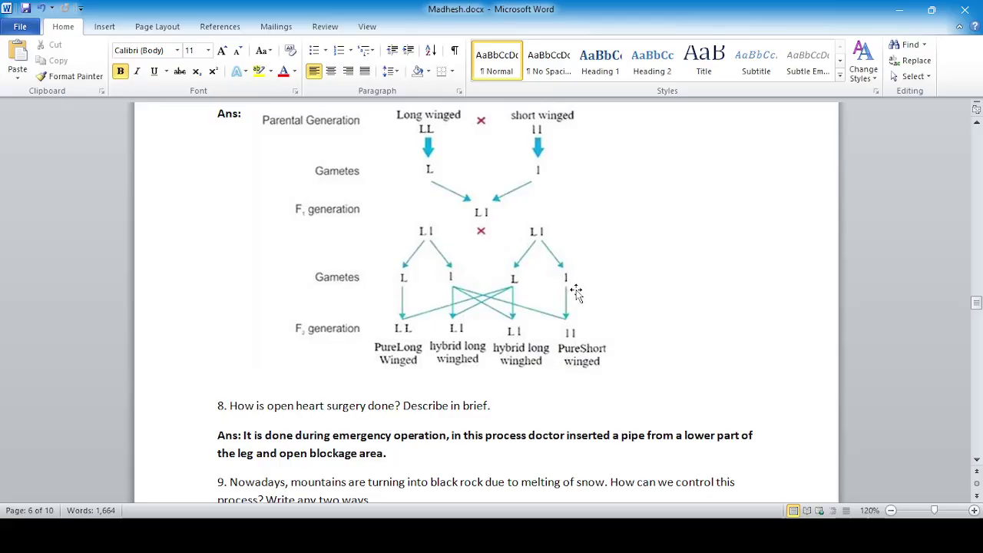
scroll(576, 289, "down", 3)
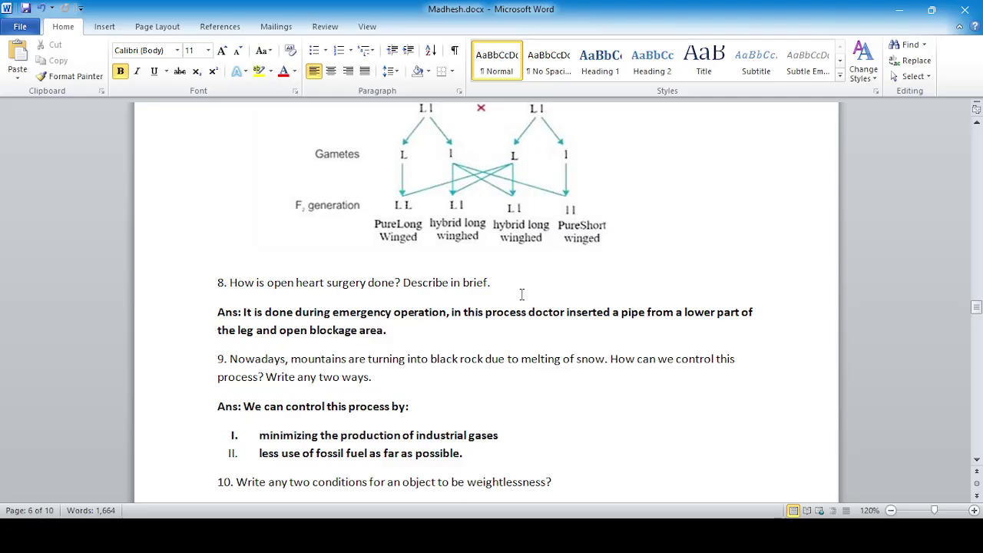
scroll(530, 292, "down", 1)
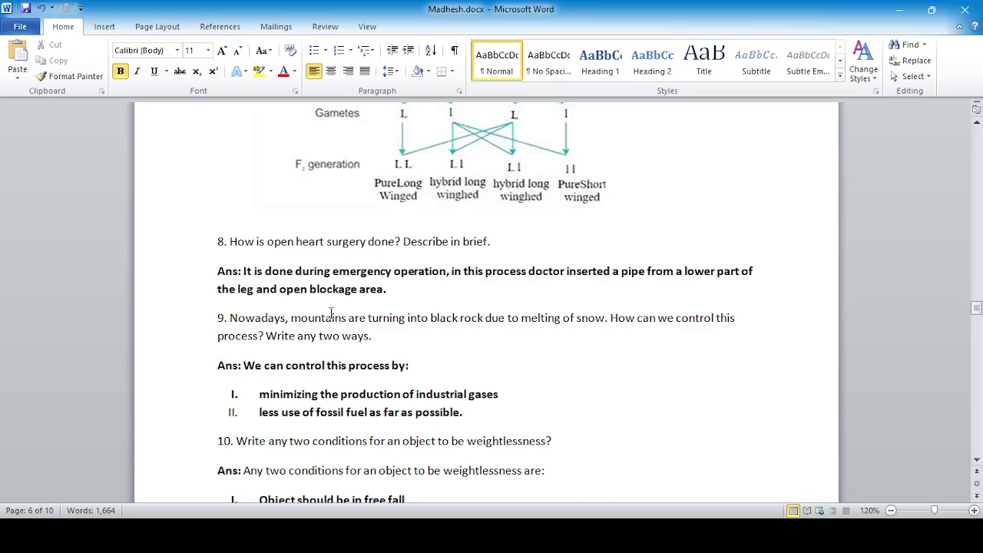
scroll(398, 303, "down", 1)
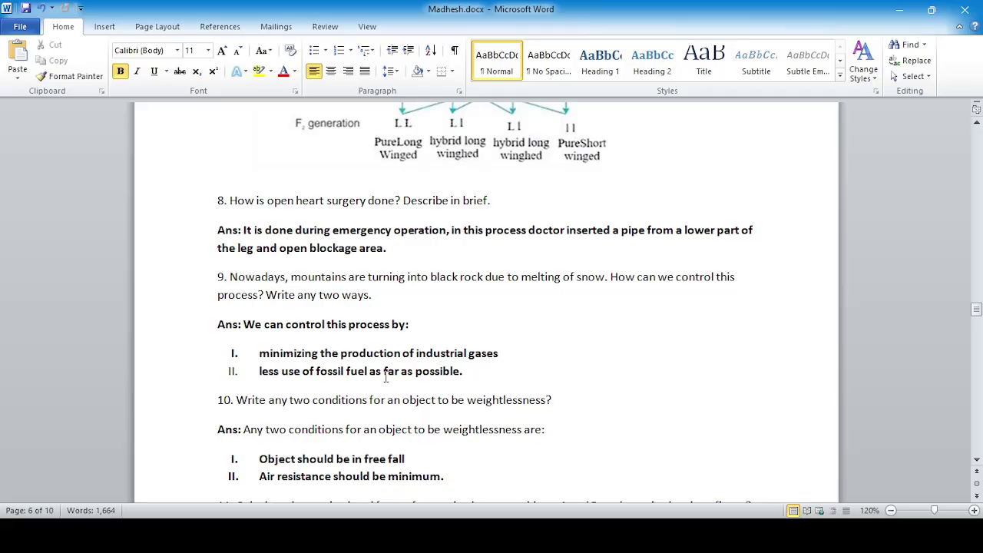
Step: Scroll past question 11's 8.3 × 10^-12 N answer to the ammonia diagram and photosynthesis equation
scroll(488, 363, "down", 5)
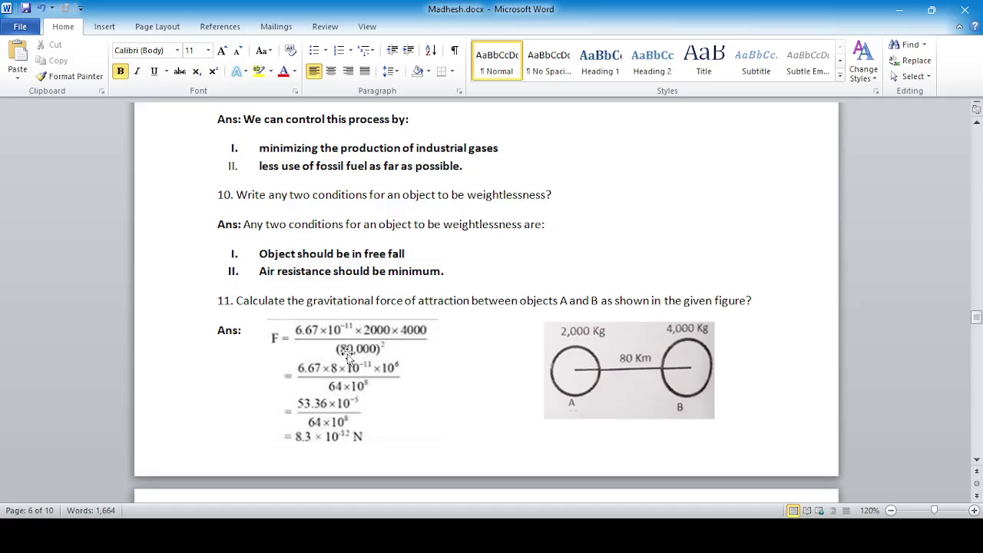
scroll(401, 346, "down", 2)
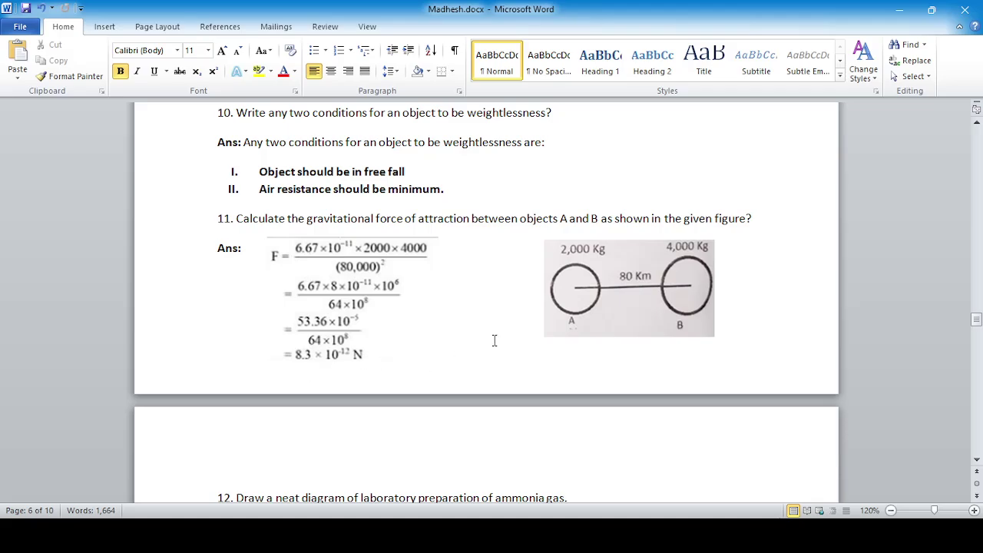
scroll(495, 338, "down", 3)
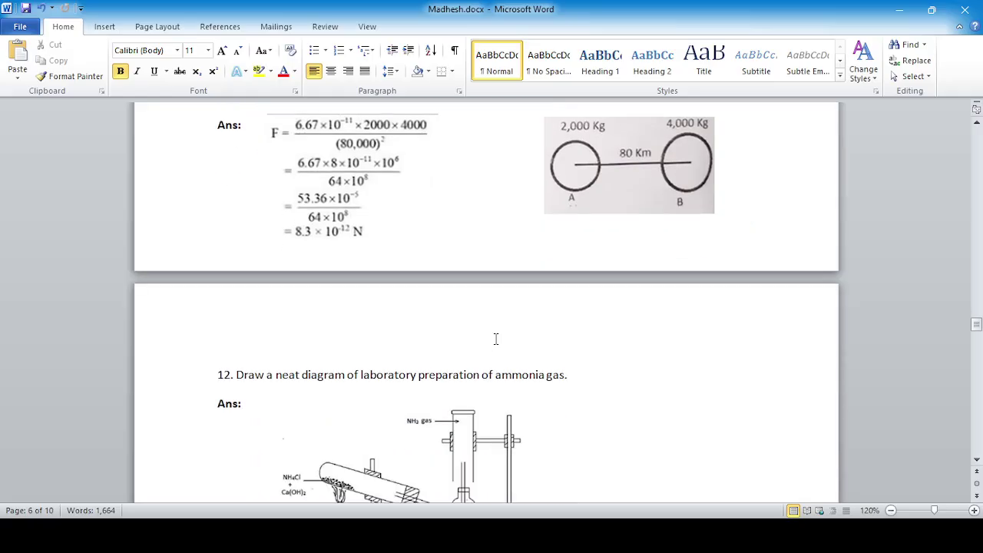
scroll(495, 339, "down", 3)
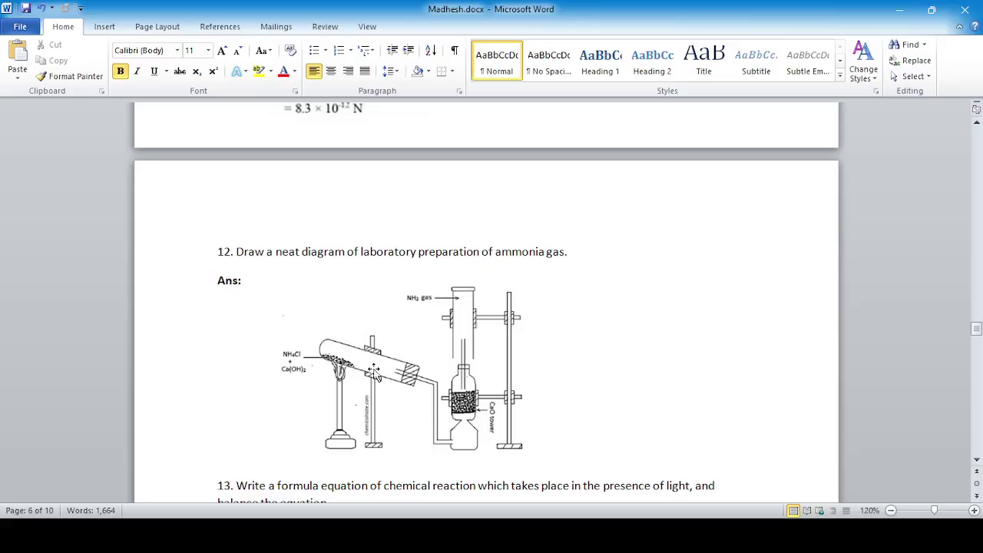
scroll(374, 374, "down", 2)
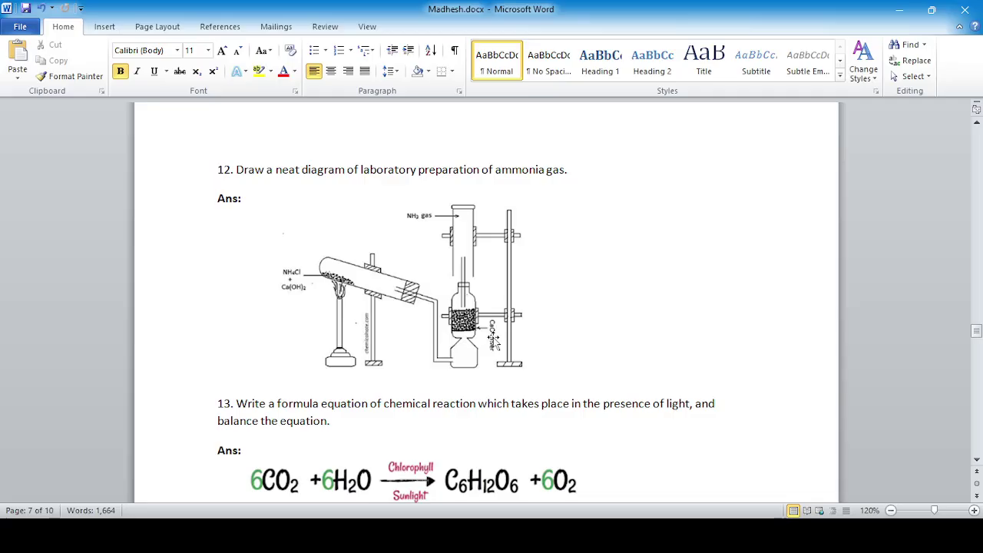
Step: Scroll through questions 14, 15 and 16 to the Section 'D' heading and question 17 on digital well-being
scroll(493, 342, "down", 2)
scroll(494, 336, "up", 1)
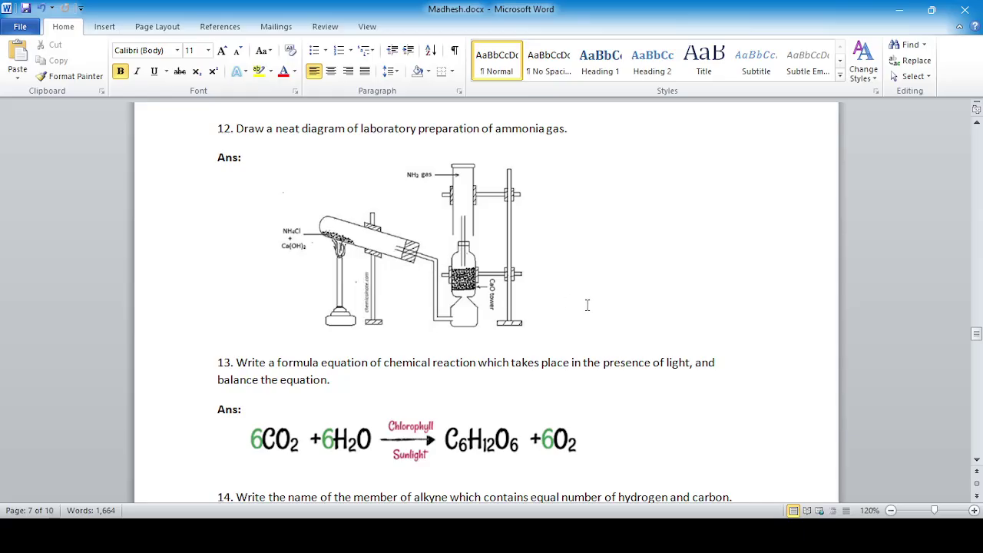
scroll(588, 306, "down", 4)
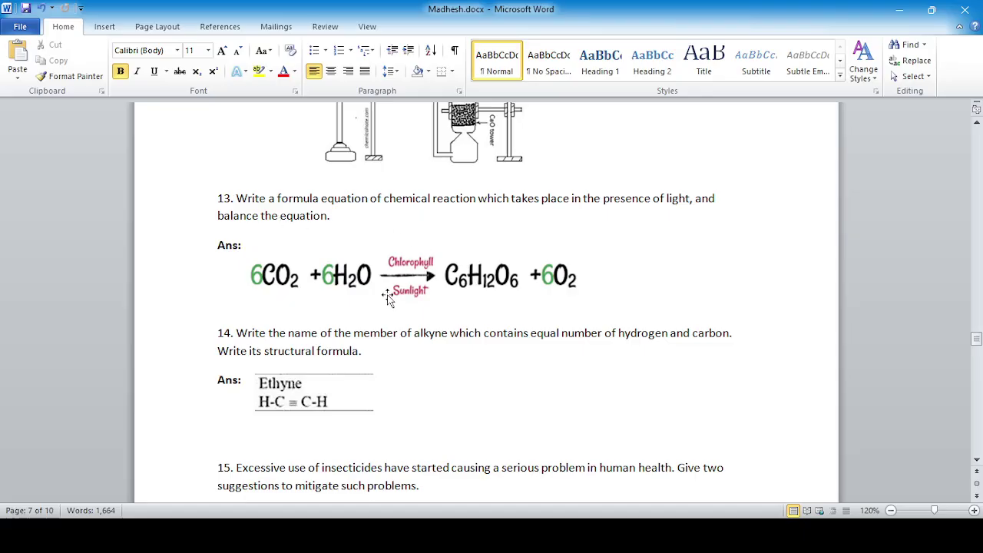
scroll(408, 338, "down", 2)
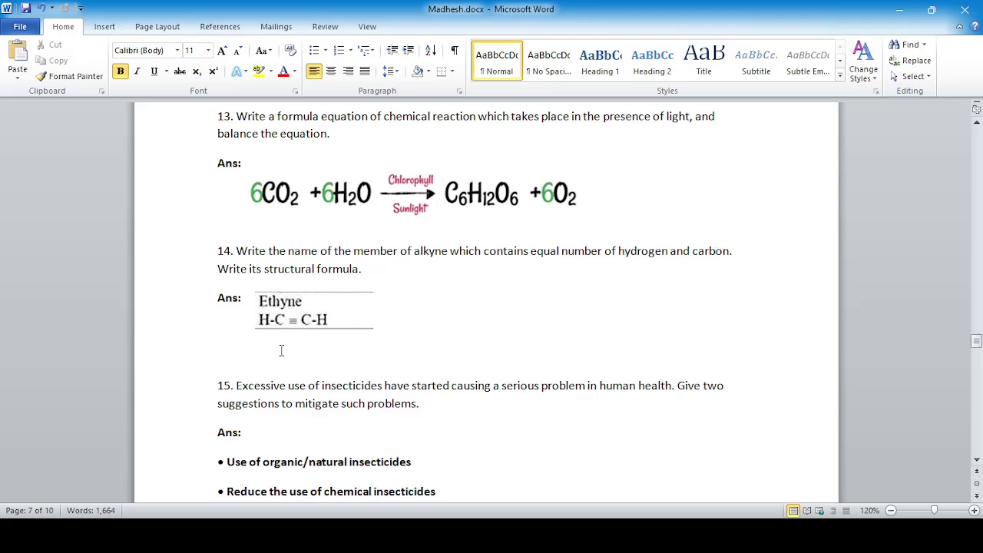
scroll(393, 370, "down", 3)
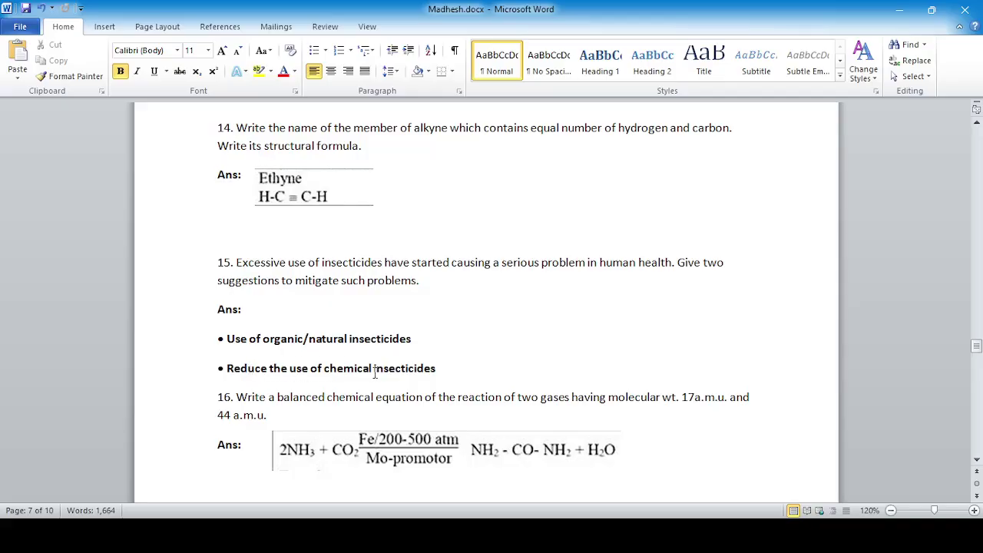
scroll(485, 371, "down", 3)
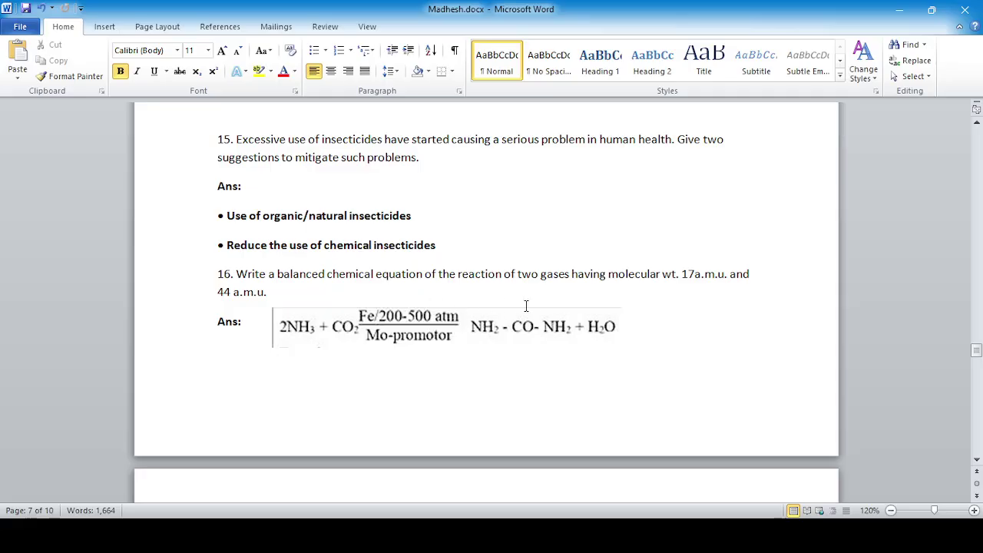
scroll(538, 305, "down", 1)
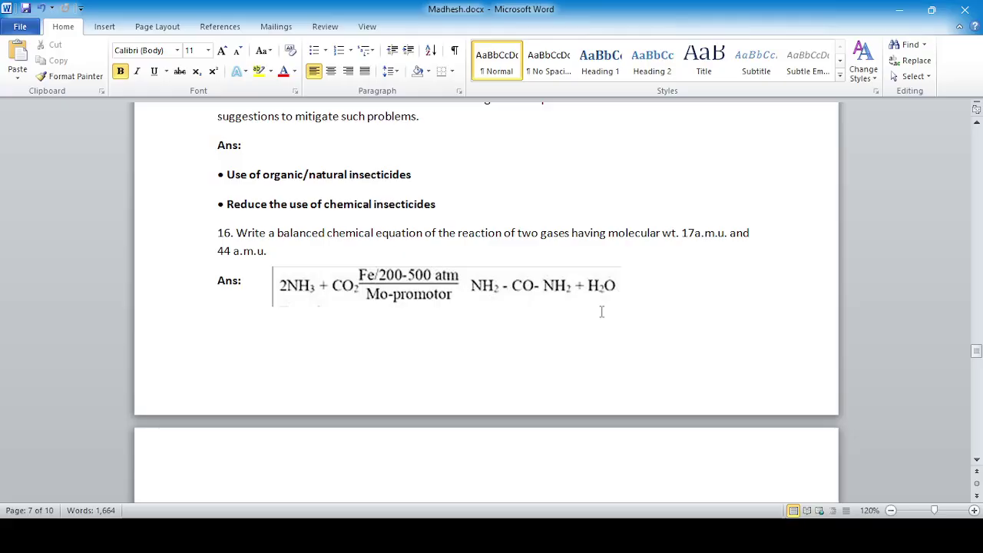
scroll(604, 309, "down", 2)
scroll(605, 312, "down", 3)
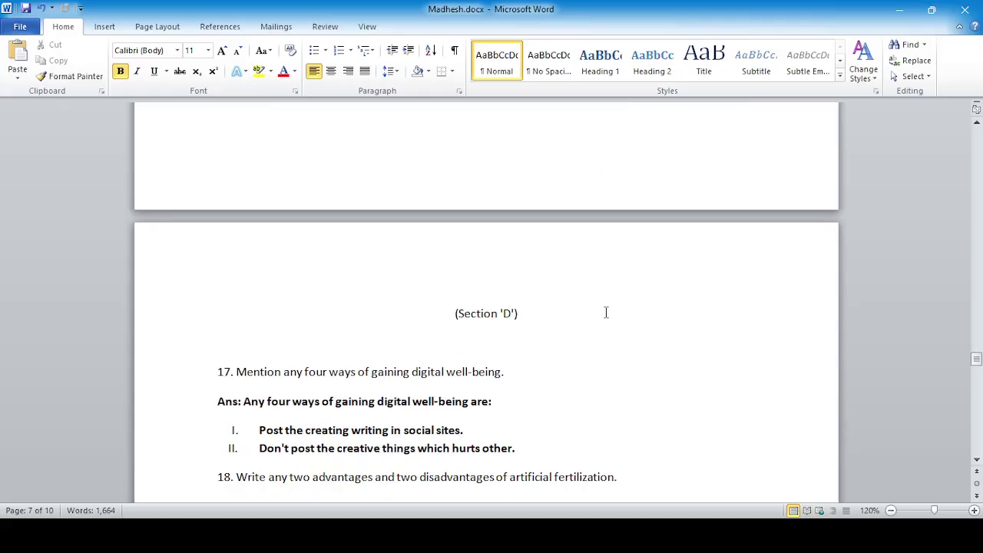
Step: Scroll to question 17's answers and the Advantages list under question 18 on artificial fertilization
scroll(606, 313, "down", 2)
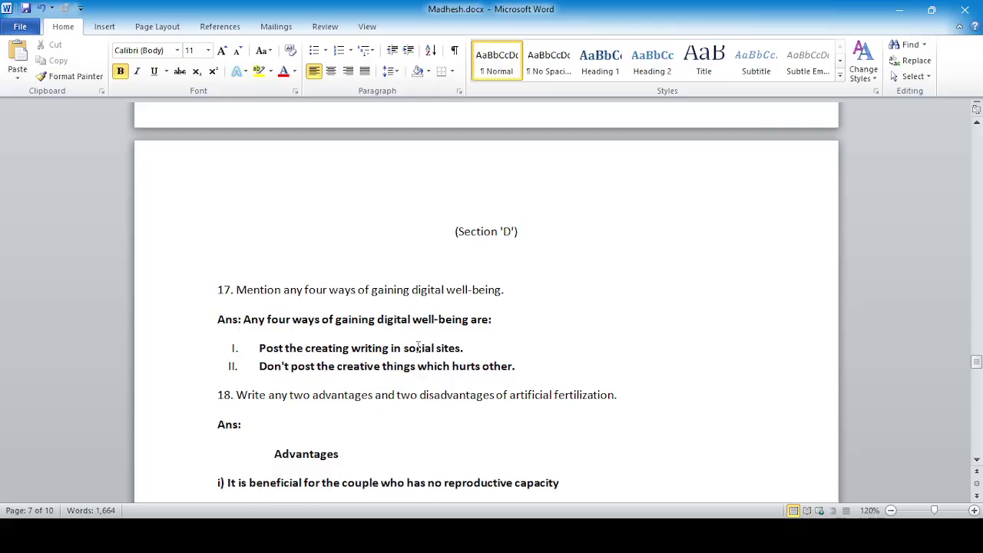
scroll(419, 346, "down", 1)
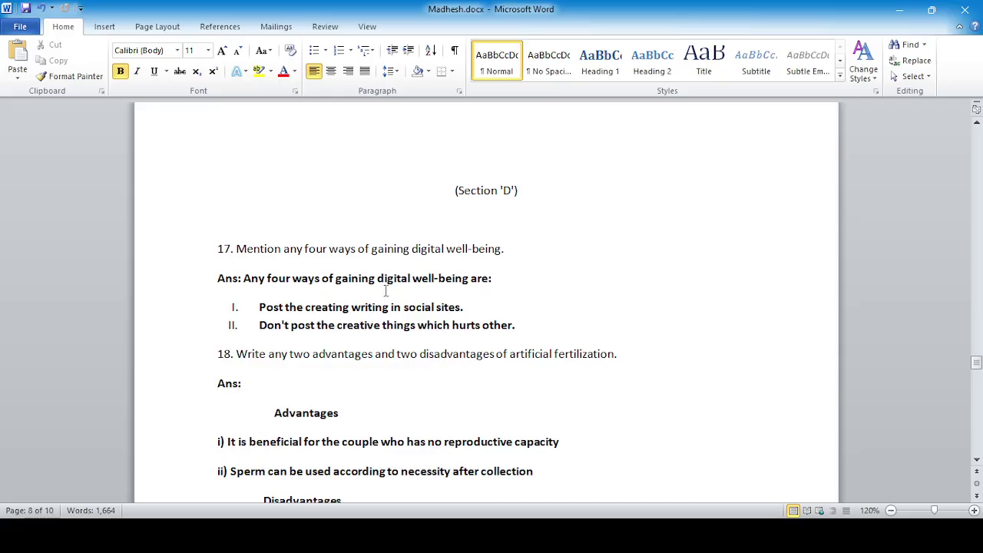